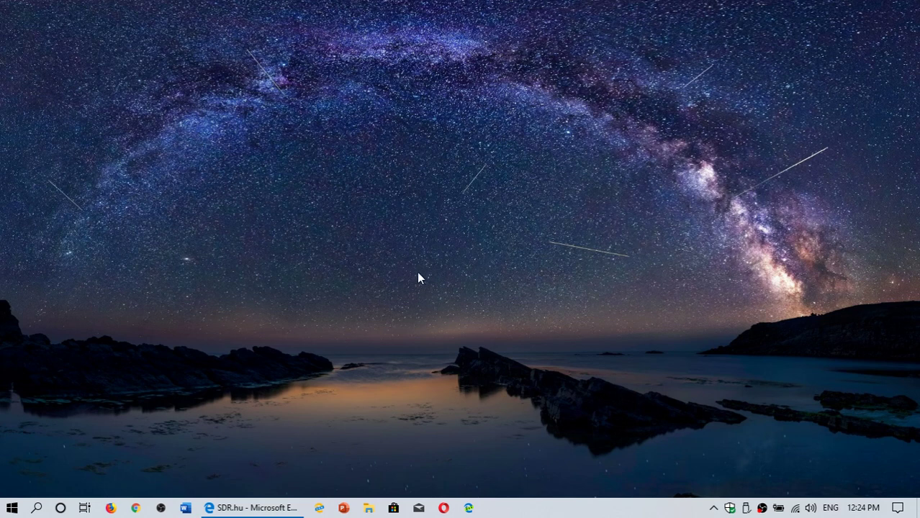
Restore the Edge window showing the SDR.hu directory with 434 receivers online.
{"action": "left_click", "coordinate": [258, 508]}
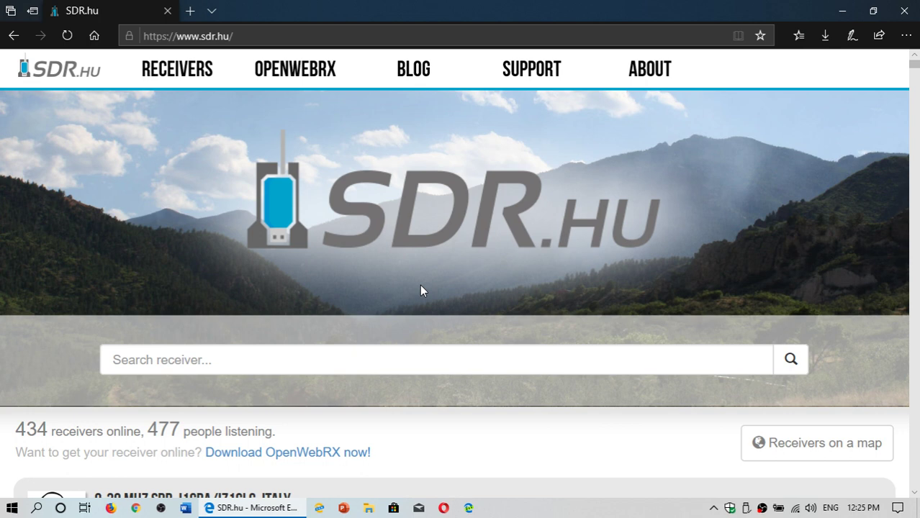
{"action": "scroll", "coordinate": [421, 290], "scroll_direction": "down", "scroll_amount": 3}
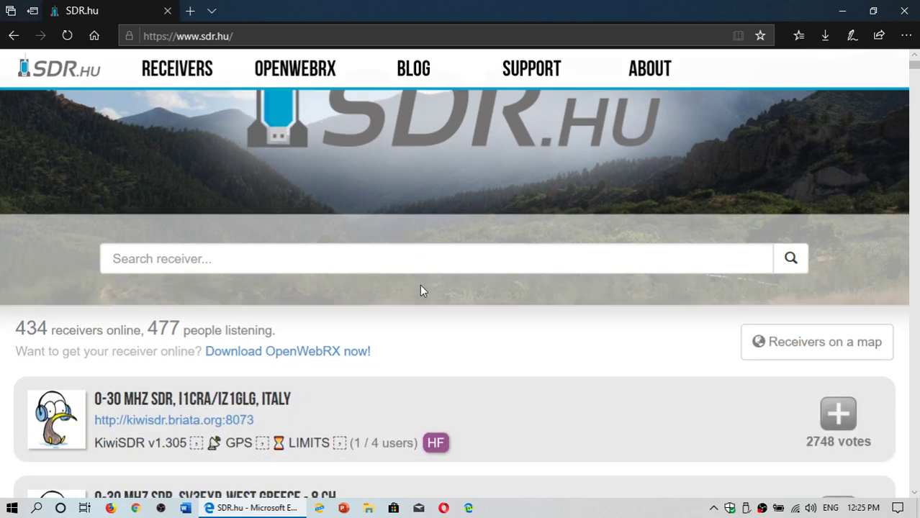
{"action": "scroll", "coordinate": [421, 290], "scroll_direction": "down", "scroll_amount": 2}
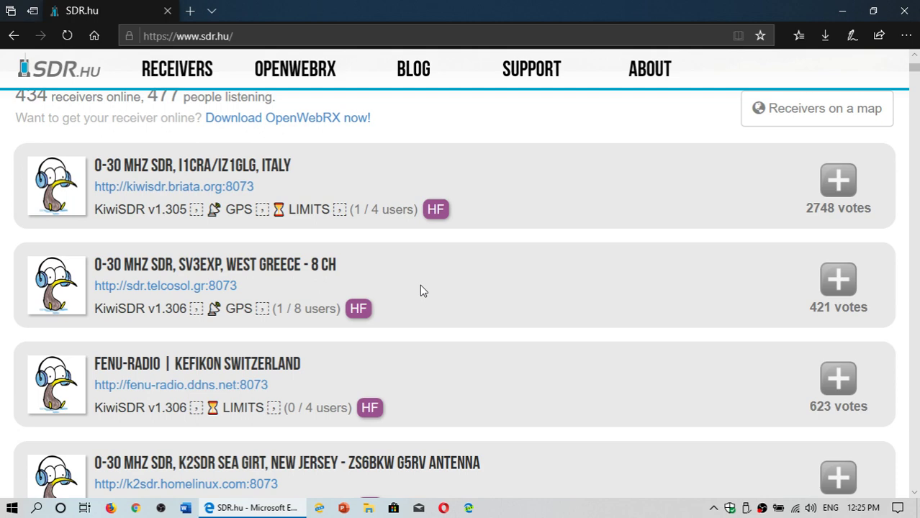
{"action": "scroll", "coordinate": [421, 288], "scroll_direction": "down", "scroll_amount": 2}
{"action": "scroll", "coordinate": [421, 288], "scroll_direction": "down", "scroll_amount": 2}
{"action": "scroll", "coordinate": [421, 288], "scroll_direction": "down", "scroll_amount": 2}
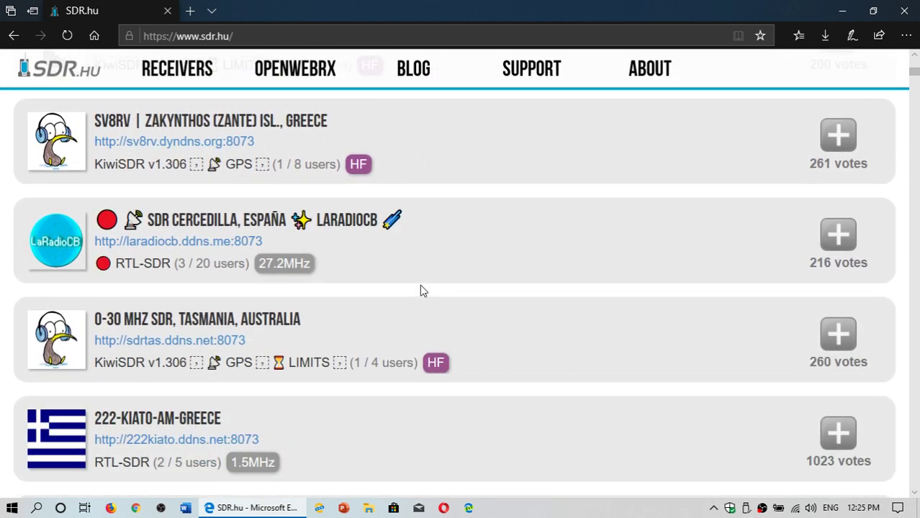
{"action": "scroll", "coordinate": [422, 291], "scroll_direction": "down", "scroll_amount": 2}
{"action": "scroll", "coordinate": [422, 290], "scroll_direction": "down", "scroll_amount": 2}
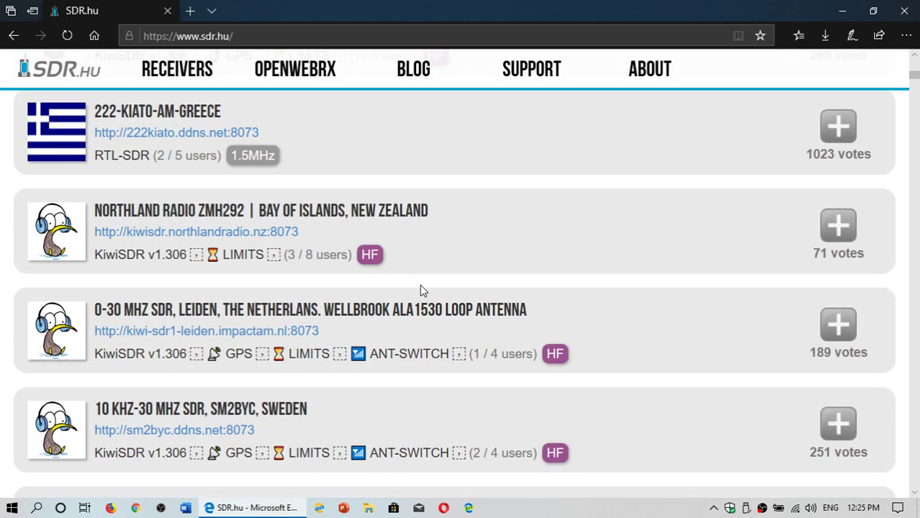
{"action": "scroll", "coordinate": [422, 291], "scroll_direction": "down", "scroll_amount": 3}
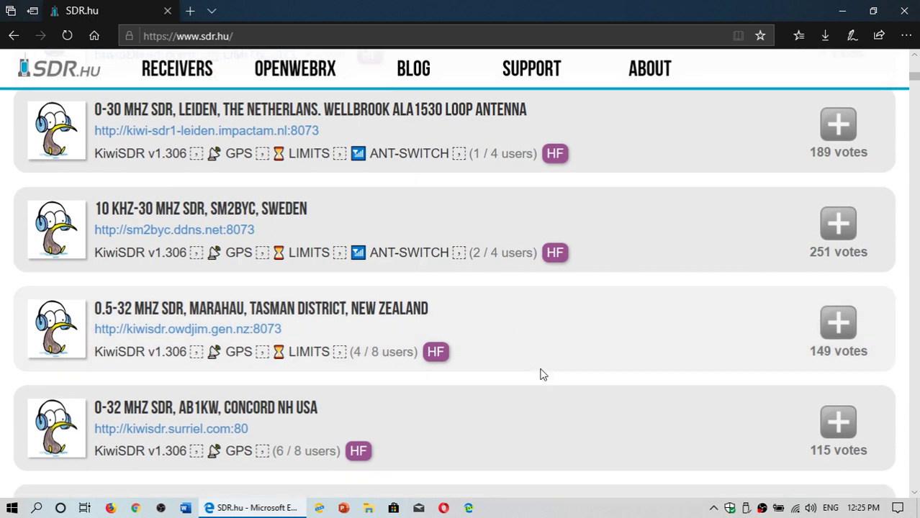
{"action": "scroll", "coordinate": [542, 374], "scroll_direction": "down", "scroll_amount": 2}
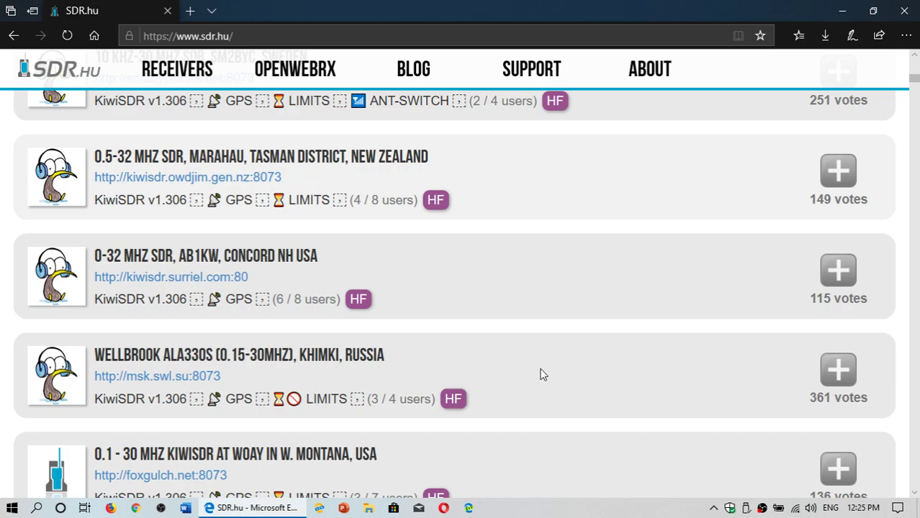
{"action": "scroll", "coordinate": [542, 374], "scroll_direction": "down", "scroll_amount": 3}
{"action": "scroll", "coordinate": [543, 374], "scroll_direction": "down", "scroll_amount": 3}
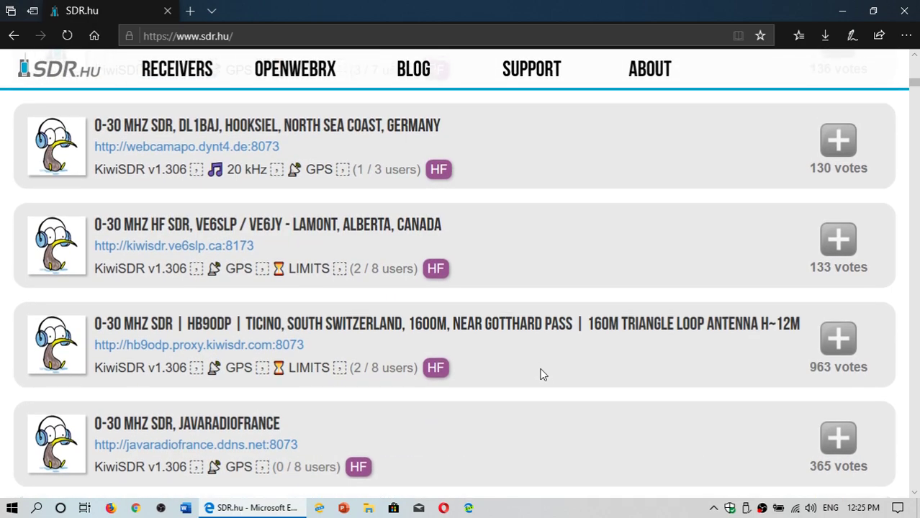
{"action": "scroll", "coordinate": [543, 375], "scroll_direction": "up", "scroll_amount": 5}
{"action": "scroll", "coordinate": [543, 374], "scroll_direction": "up", "scroll_amount": 5}
{"action": "scroll", "coordinate": [542, 374], "scroll_direction": "up", "scroll_amount": 5}
{"action": "scroll", "coordinate": [541, 368], "scroll_direction": "up", "scroll_amount": 3}
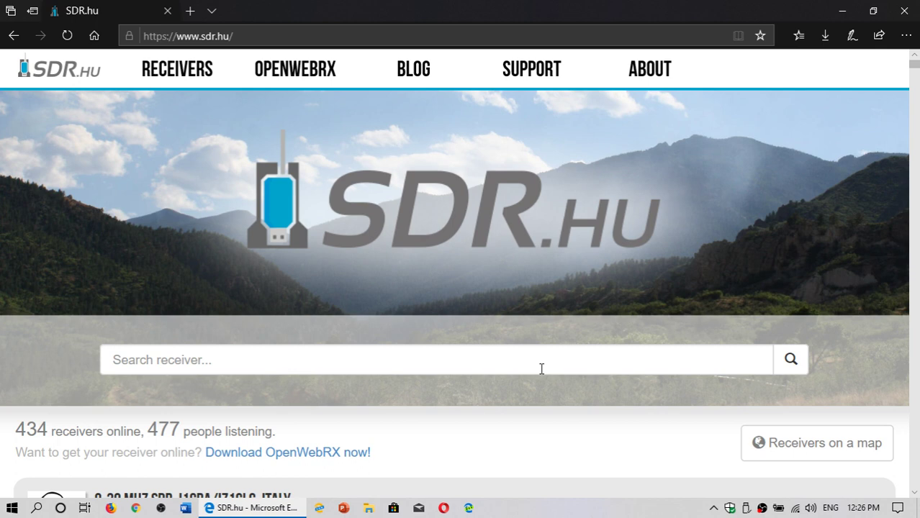
Browse down the SDR.hu receiver list, then scroll back up toward the search box.
{"action": "scroll", "coordinate": [541, 368], "scroll_direction": "down", "scroll_amount": 3}
{"action": "scroll", "coordinate": [540, 374], "scroll_direction": "down", "scroll_amount": 2}
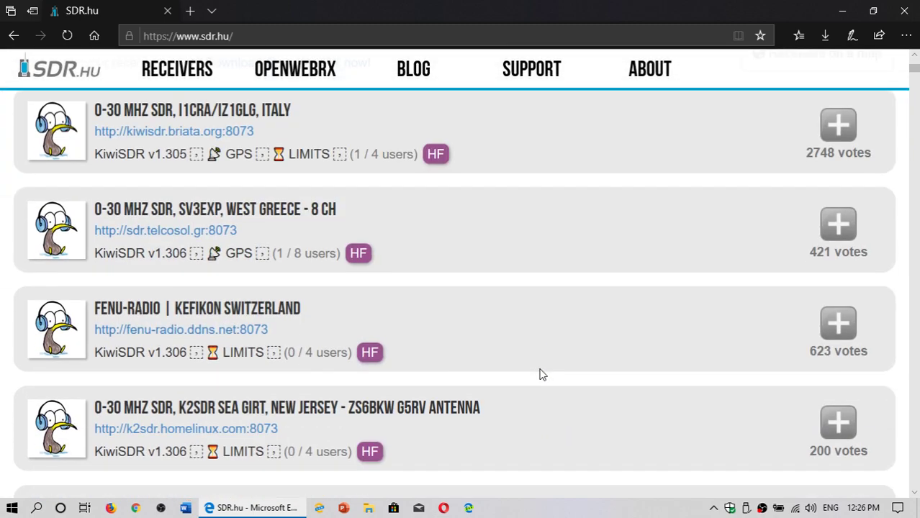
{"action": "scroll", "coordinate": [576, 330], "scroll_direction": "down", "scroll_amount": 2}
{"action": "scroll", "coordinate": [576, 330], "scroll_direction": "down", "scroll_amount": 1}
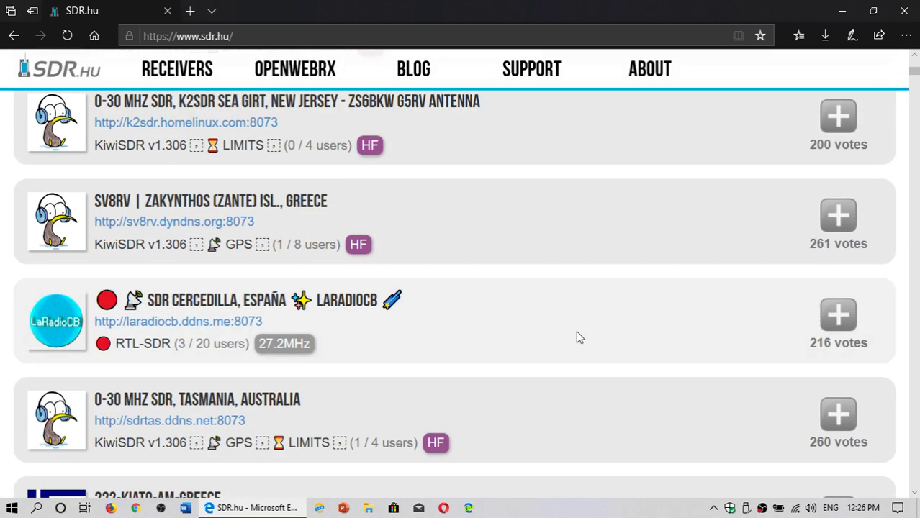
{"action": "scroll", "coordinate": [576, 330], "scroll_direction": "down", "scroll_amount": 1}
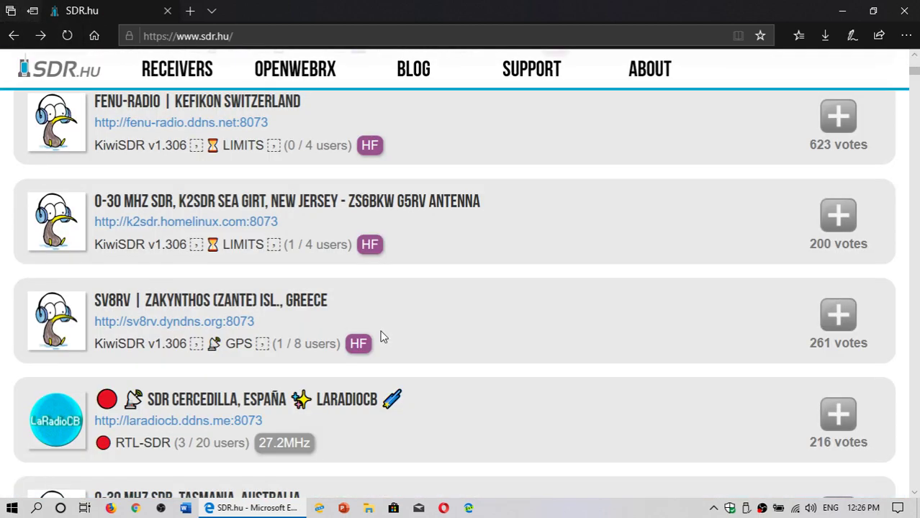
{"action": "scroll", "coordinate": [544, 410], "scroll_direction": "down", "scroll_amount": 3}
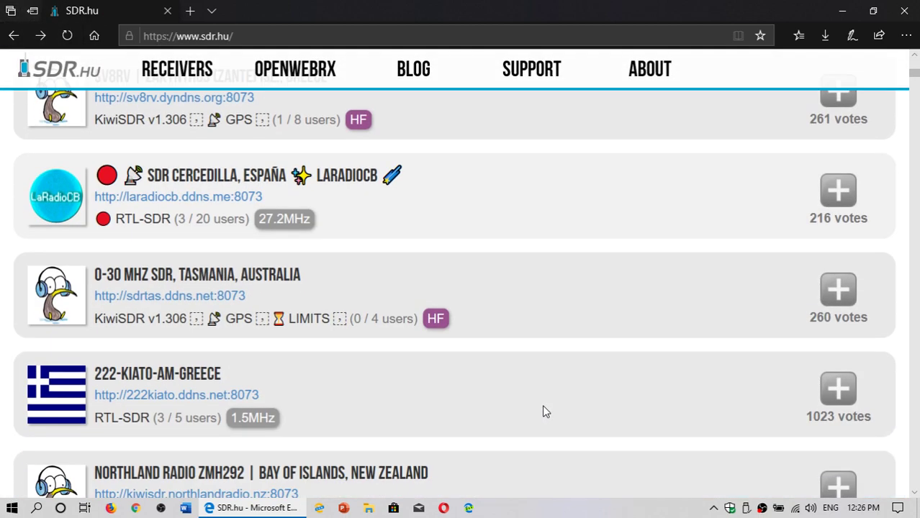
{"action": "scroll", "coordinate": [543, 410], "scroll_direction": "down", "scroll_amount": 2}
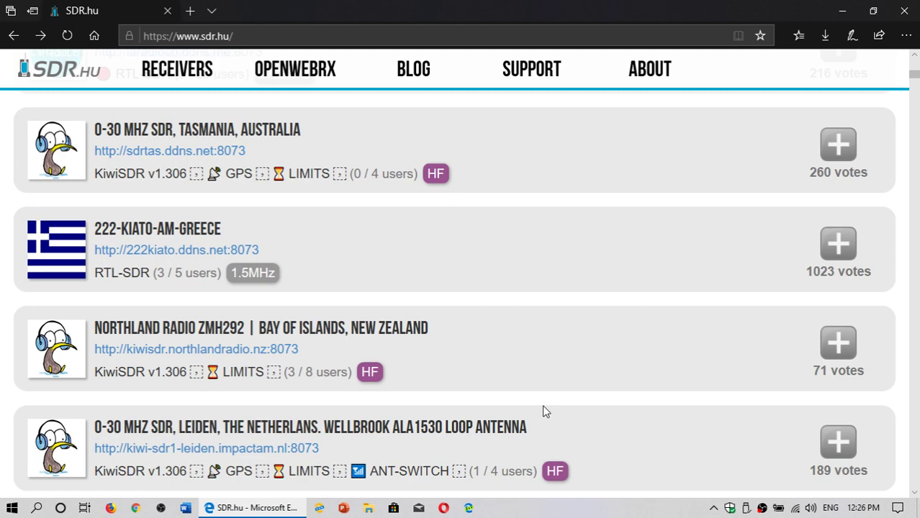
{"action": "scroll", "coordinate": [503, 406], "scroll_direction": "down", "scroll_amount": 2}
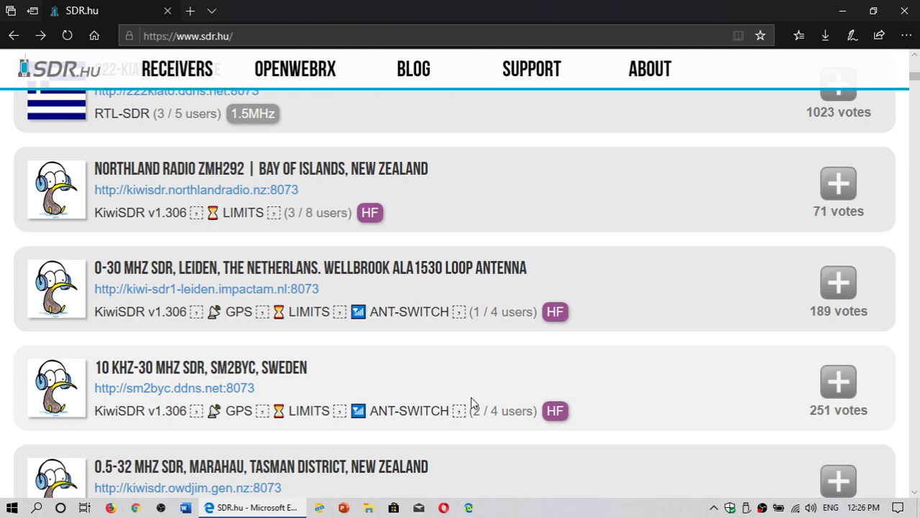
{"action": "scroll", "coordinate": [464, 405], "scroll_direction": "down", "scroll_amount": 1}
{"action": "scroll", "coordinate": [482, 397], "scroll_direction": "down", "scroll_amount": 1}
{"action": "scroll", "coordinate": [536, 386], "scroll_direction": "down", "scroll_amount": 1}
{"action": "scroll", "coordinate": [536, 386], "scroll_direction": "down", "scroll_amount": 2}
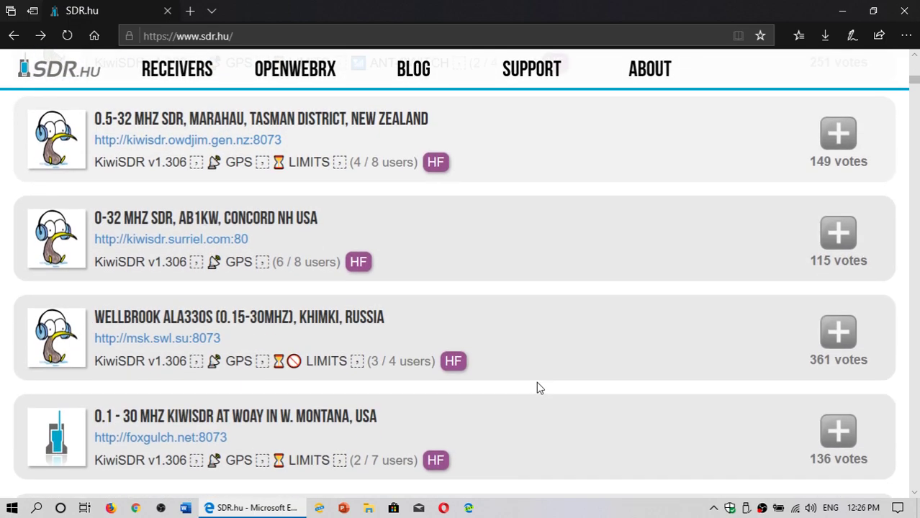
{"action": "scroll", "coordinate": [536, 386], "scroll_direction": "down", "scroll_amount": 1}
{"action": "scroll", "coordinate": [540, 388], "scroll_direction": "down", "scroll_amount": 2}
{"action": "scroll", "coordinate": [539, 388], "scroll_direction": "down", "scroll_amount": 2}
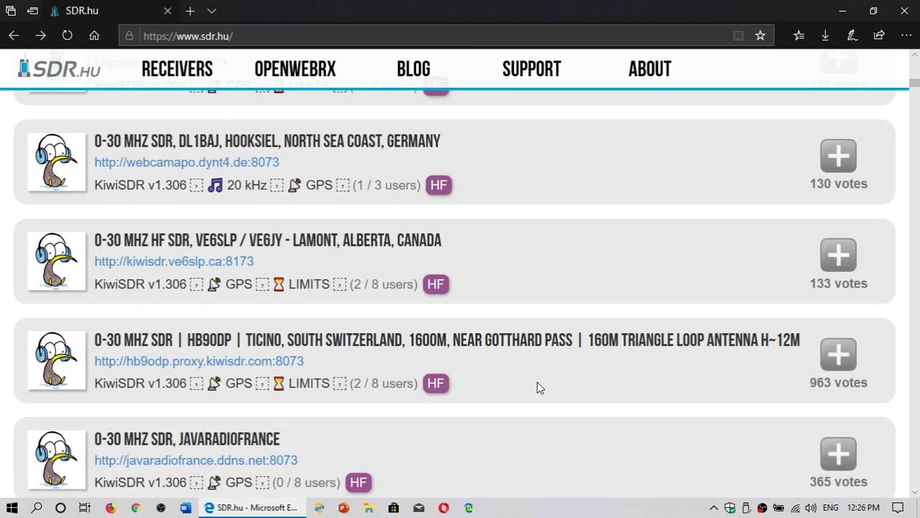
{"action": "scroll", "coordinate": [537, 382], "scroll_direction": "down", "scroll_amount": 3}
{"action": "scroll", "coordinate": [537, 382], "scroll_direction": "down", "scroll_amount": 3}
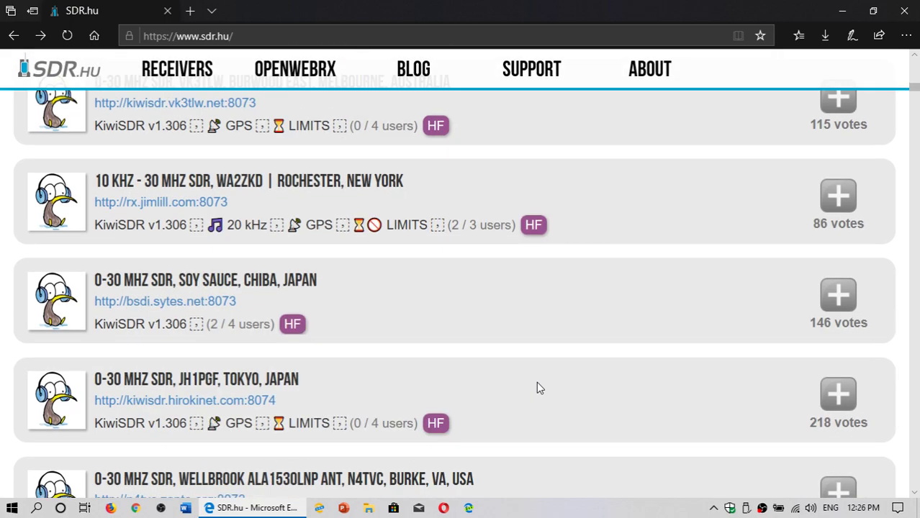
{"action": "scroll", "coordinate": [536, 388], "scroll_direction": "down", "scroll_amount": 2}
{"action": "scroll", "coordinate": [536, 388], "scroll_direction": "down", "scroll_amount": 3}
{"action": "scroll", "coordinate": [536, 387], "scroll_direction": "down", "scroll_amount": 3}
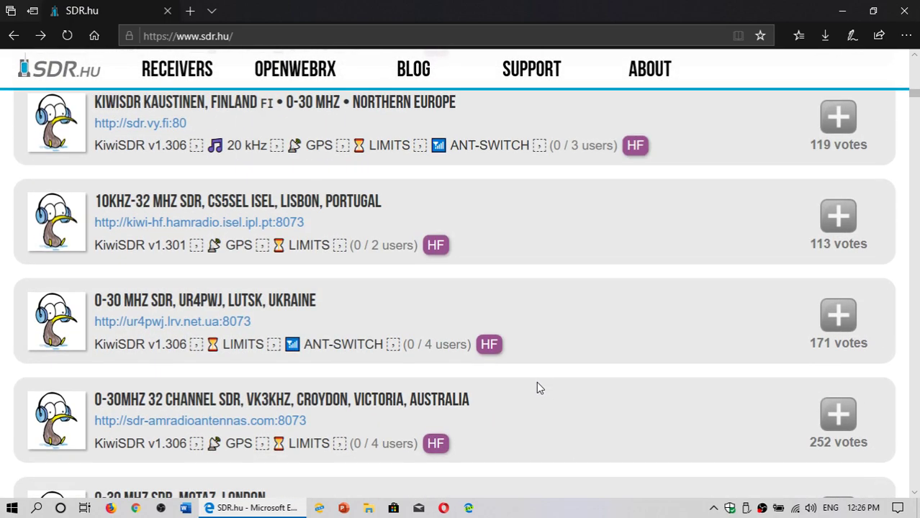
{"action": "scroll", "coordinate": [537, 388], "scroll_direction": "down", "scroll_amount": 3}
{"action": "scroll", "coordinate": [536, 388], "scroll_direction": "down", "scroll_amount": 3}
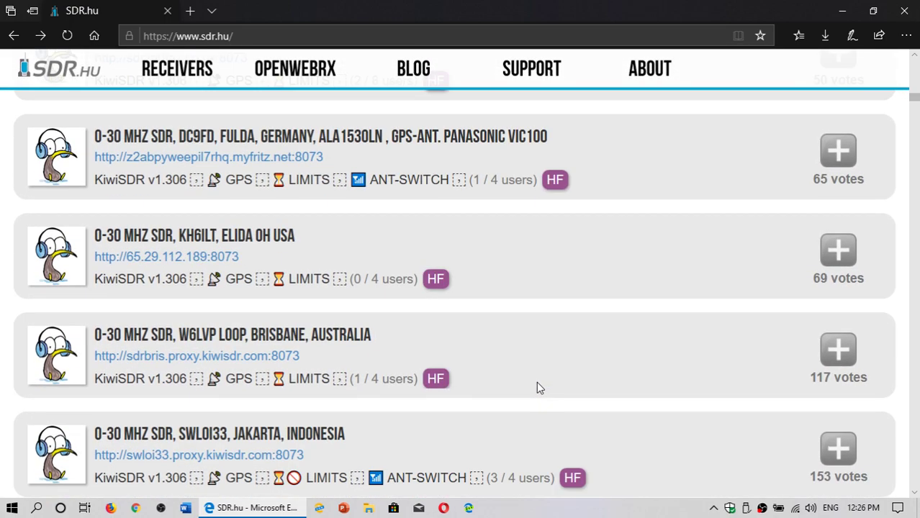
{"action": "scroll", "coordinate": [536, 387], "scroll_direction": "down", "scroll_amount": 1}
{"action": "scroll", "coordinate": [536, 387], "scroll_direction": "down", "scroll_amount": 2}
{"action": "scroll", "coordinate": [536, 387], "scroll_direction": "down", "scroll_amount": 3}
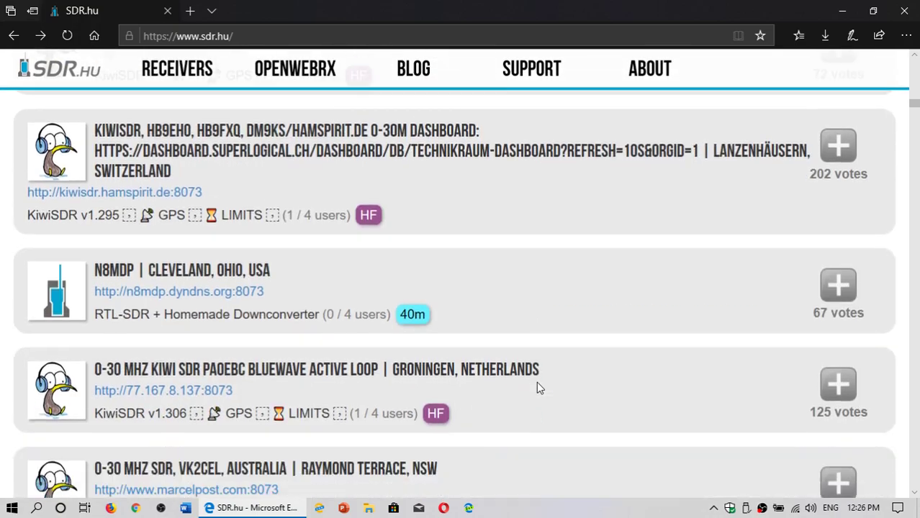
{"action": "scroll", "coordinate": [568, 371], "scroll_direction": "down", "scroll_amount": 3}
{"action": "scroll", "coordinate": [587, 361], "scroll_direction": "up", "scroll_amount": 3}
{"action": "scroll", "coordinate": [587, 361], "scroll_direction": "up", "scroll_amount": 3}
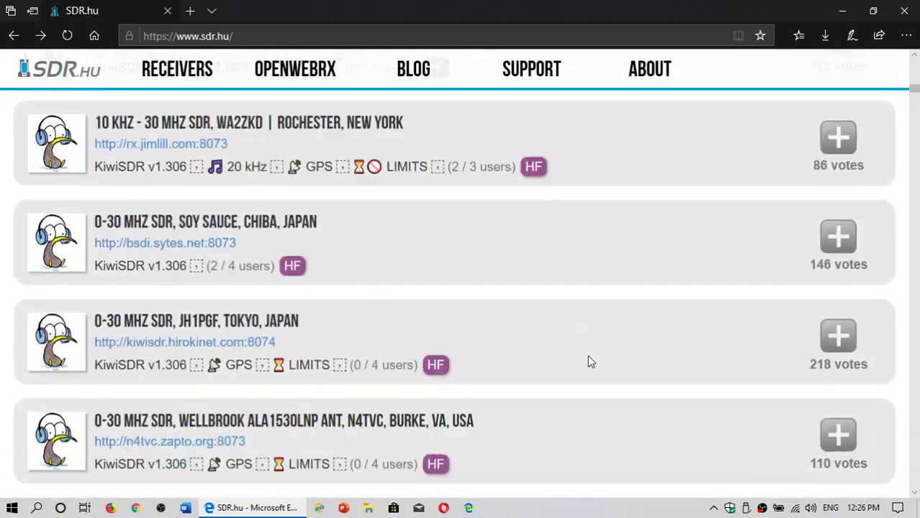
{"action": "scroll", "coordinate": [587, 361], "scroll_direction": "up", "scroll_amount": 3}
{"action": "scroll", "coordinate": [587, 356], "scroll_direction": "up", "scroll_amount": 10}
{"action": "scroll", "coordinate": [588, 356], "scroll_direction": "up", "scroll_amount": 10}
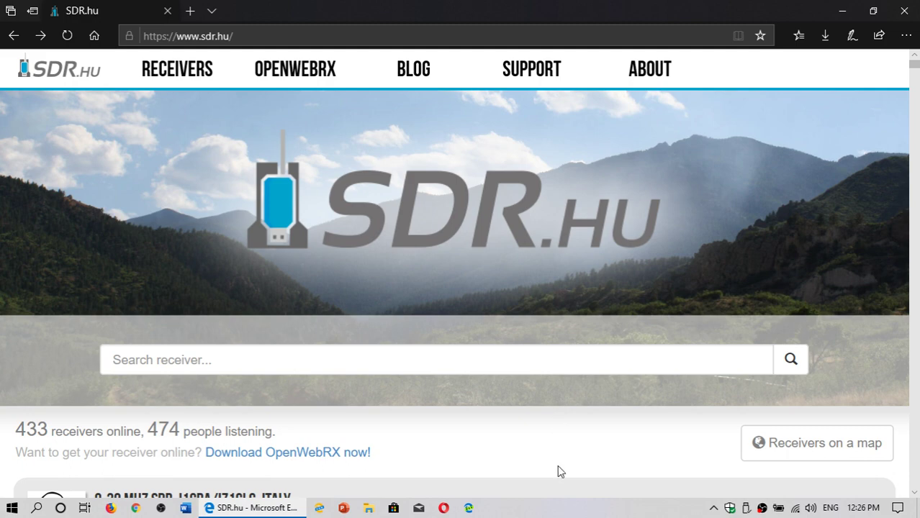
Bring the Italy KiwiSDR entry below the '433 receivers online' header into view.
{"action": "scroll", "coordinate": [513, 418], "scroll_direction": "down", "scroll_amount": 5}
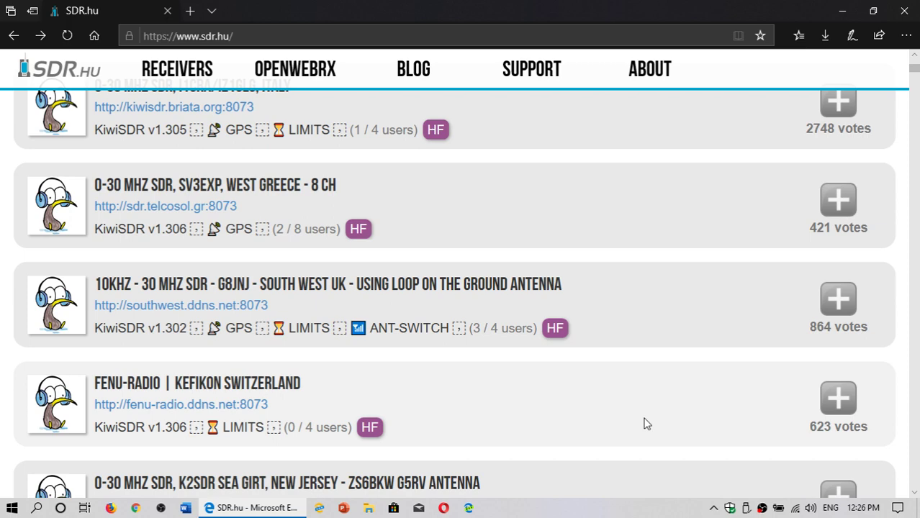
{"action": "scroll", "coordinate": [646, 424], "scroll_direction": "up", "scroll_amount": 1}
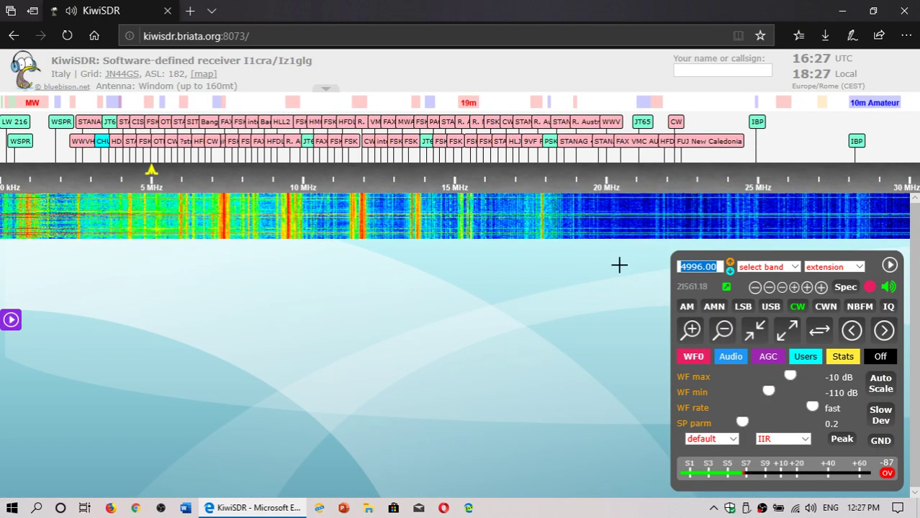
Mute the Italian I1CRA receiver's audio using the speaker icon beside Spec.
{"action": "left_click", "coordinate": [890, 288]}
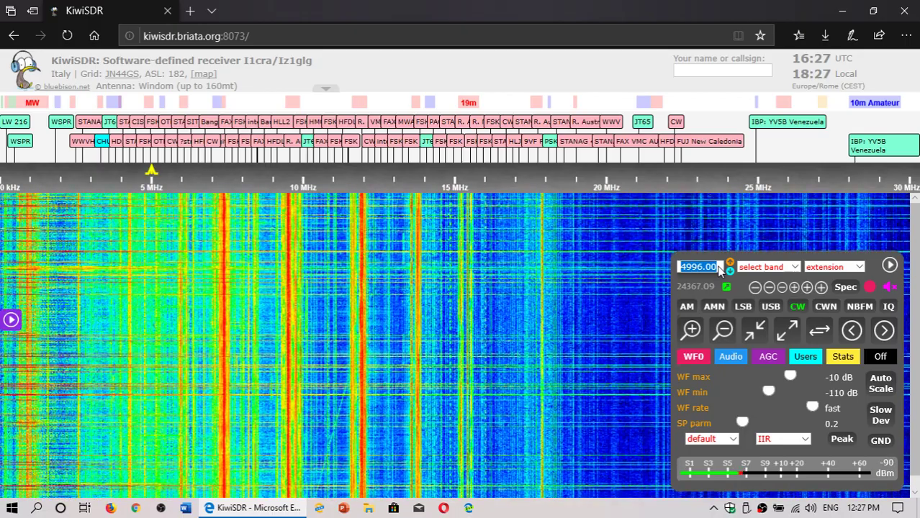
Tune the Italian KiwiSDR receiver to 15000 kHz in AM mode.
{"action": "type", "text": "1"}
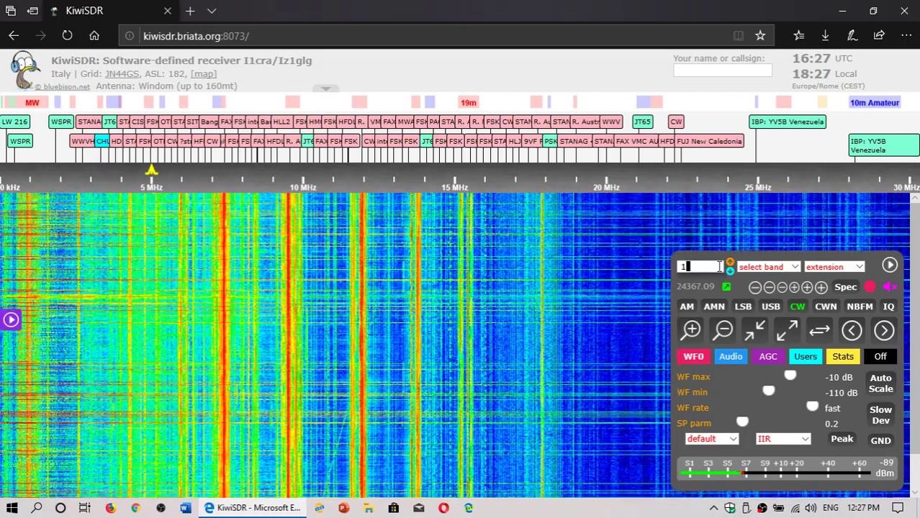
{"action": "type", "text": "50"}
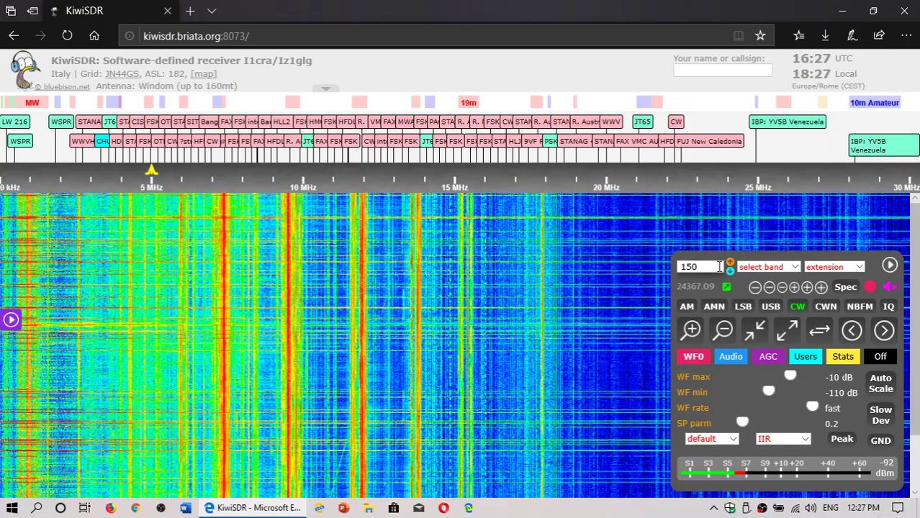
{"action": "type", "text": "00"}
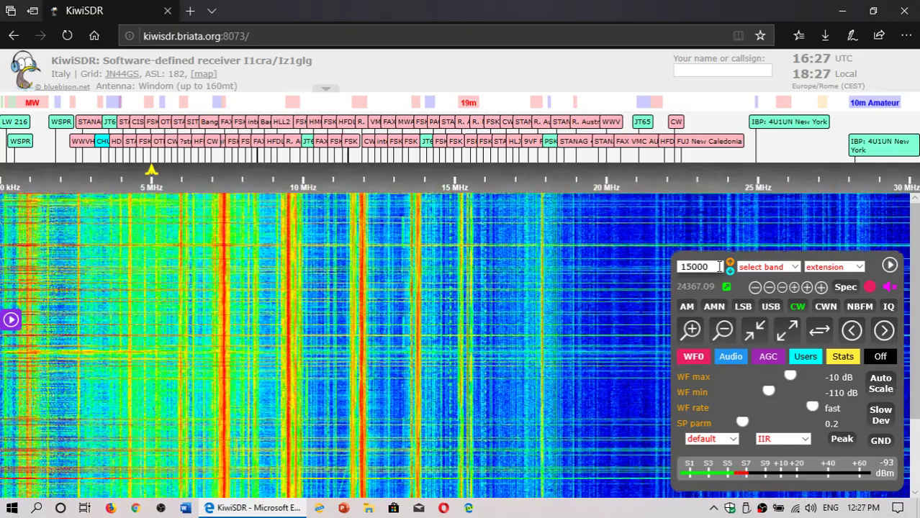
{"action": "key", "text": "Return"}
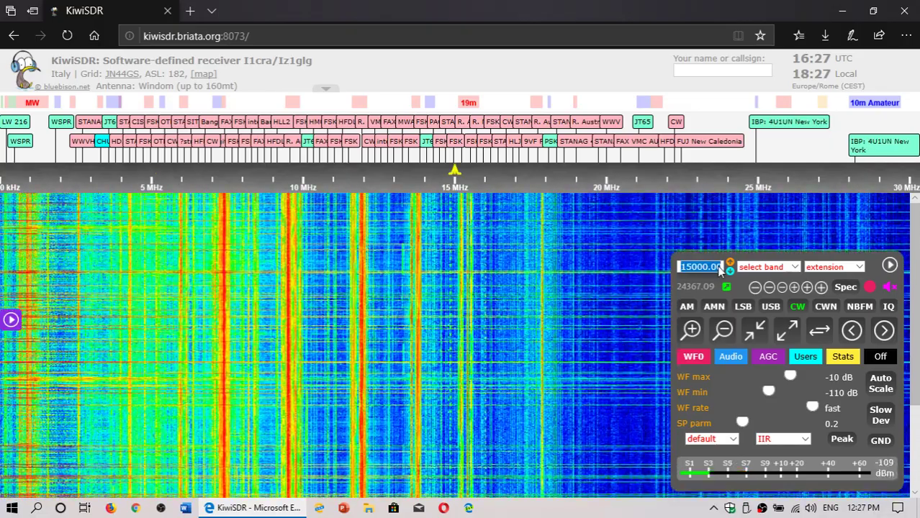
{"action": "left_click", "coordinate": [687, 307]}
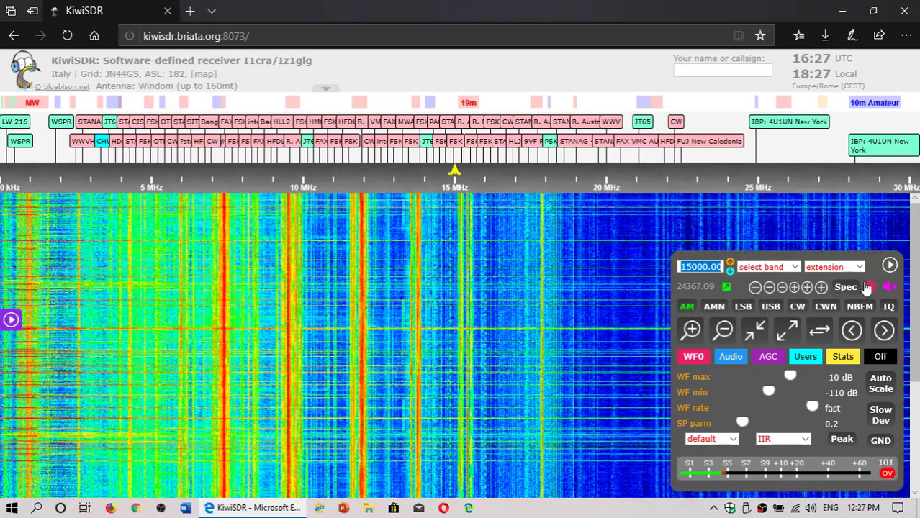
Briefly unmute to listen, mute again, and go back to the SDR.hu list.
{"action": "left_click", "coordinate": [890, 287]}
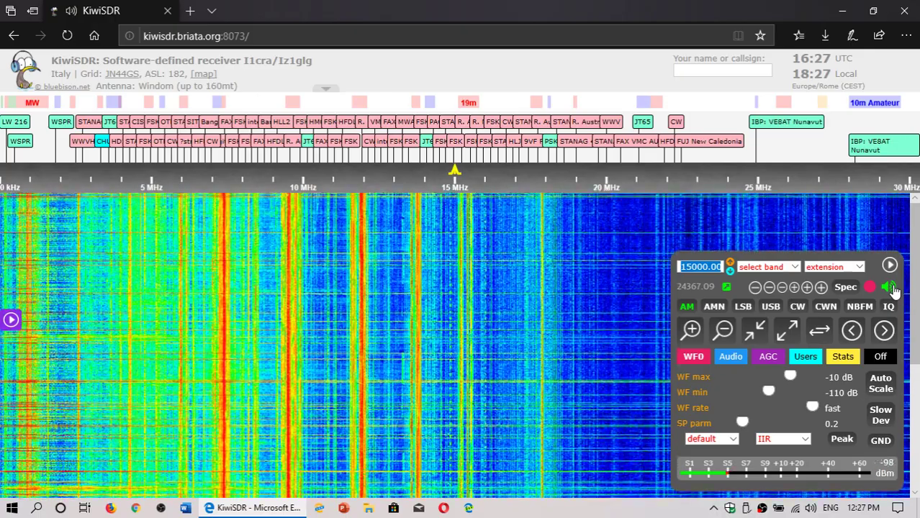
{"action": "left_click", "coordinate": [890, 287]}
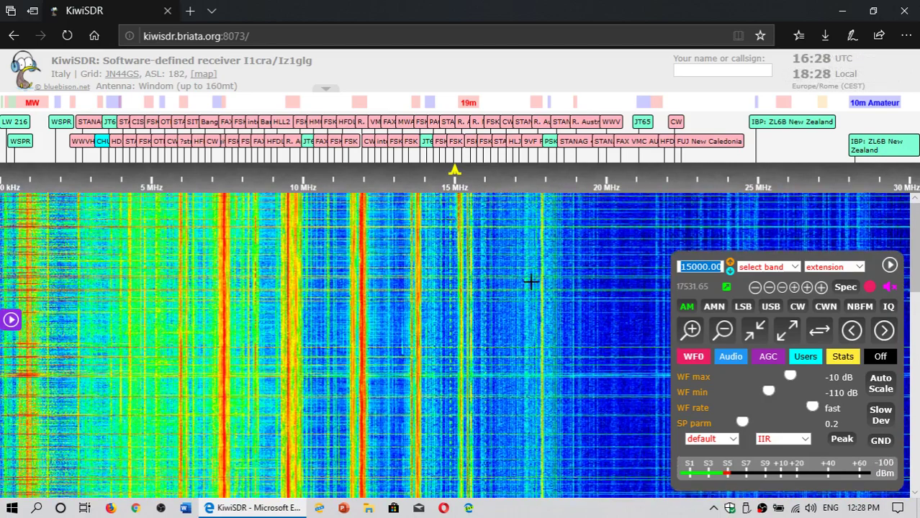
{"action": "left_click", "coordinate": [15, 36]}
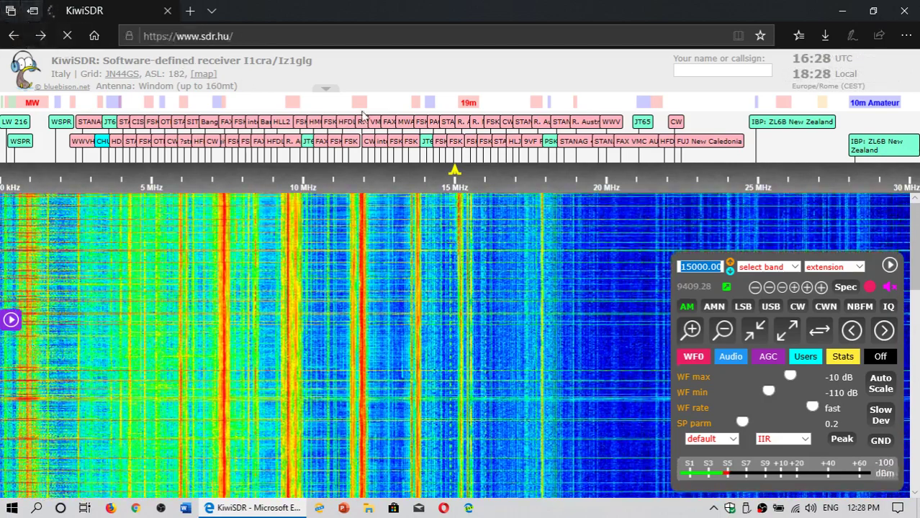